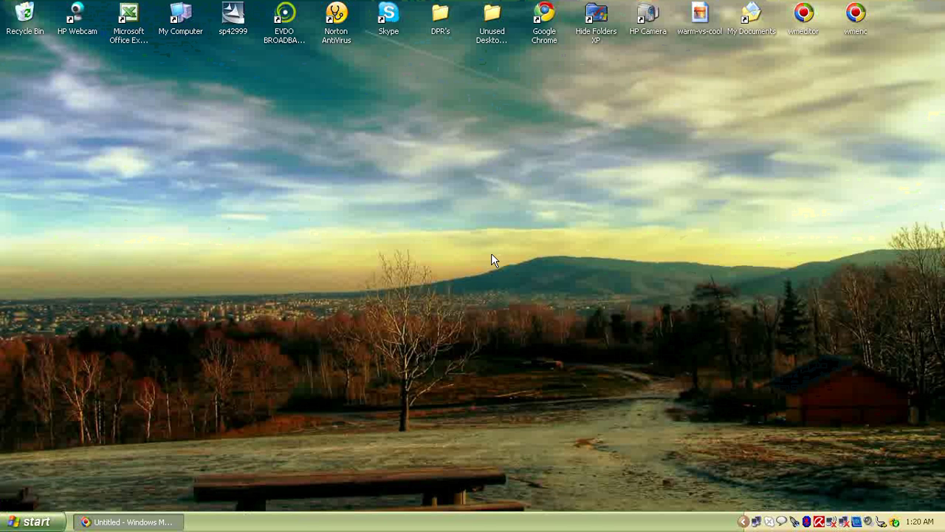
# Start Microsoft Office Word 2003 with a new blank document.
pyautogui.click(37, 522)
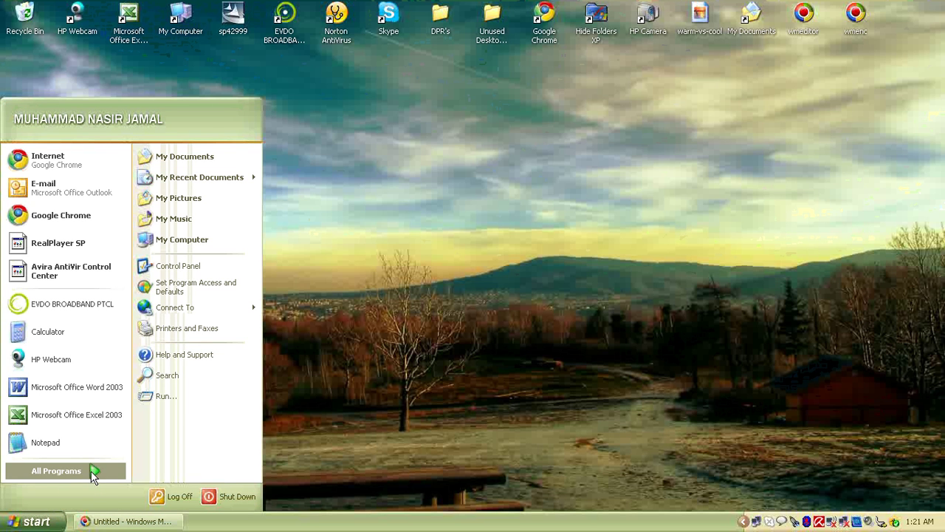
pyautogui.moveTo(92, 476)
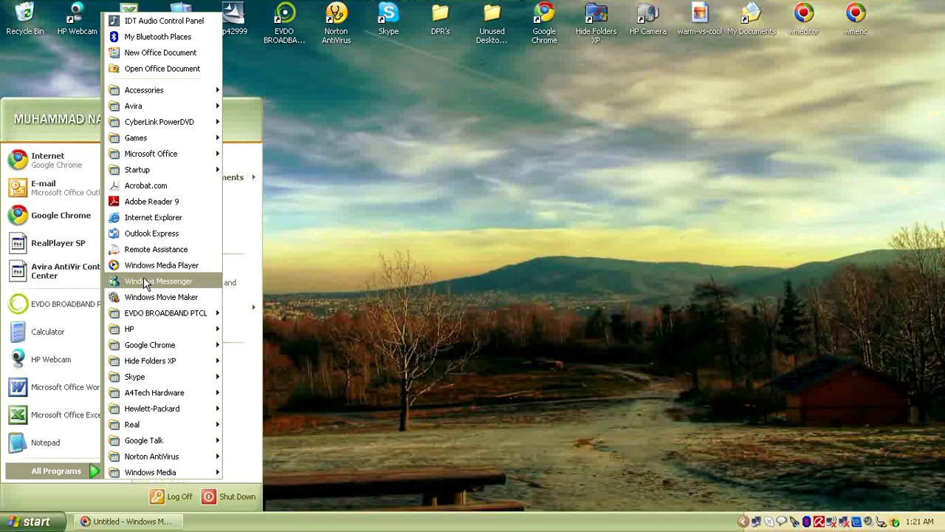
pyautogui.moveTo(205, 153)
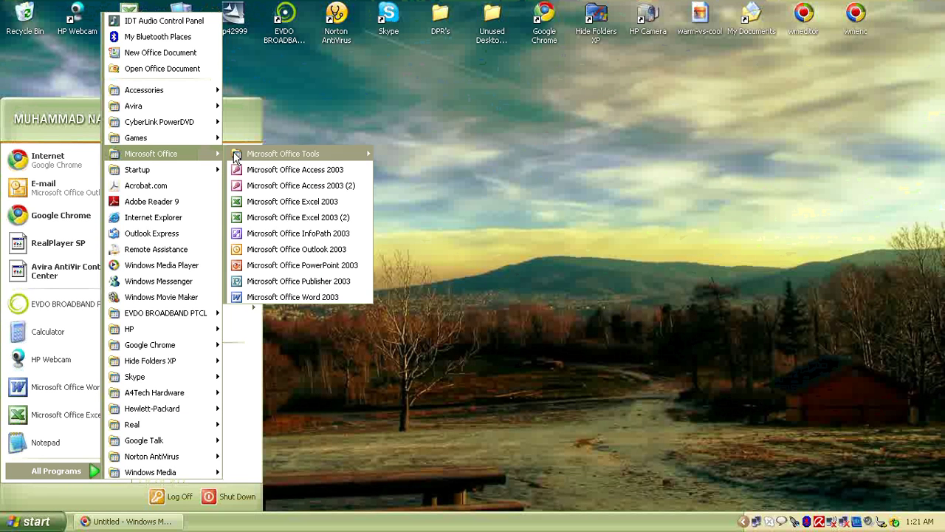
pyautogui.click(286, 297)
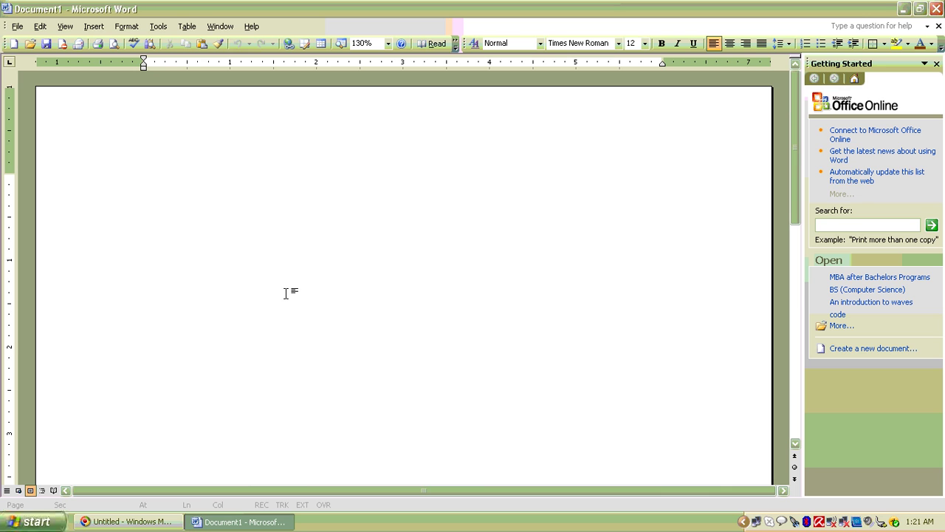
# Show the clip art options for the blank document and open the Clip Organizer.
pyautogui.click(102, 28)
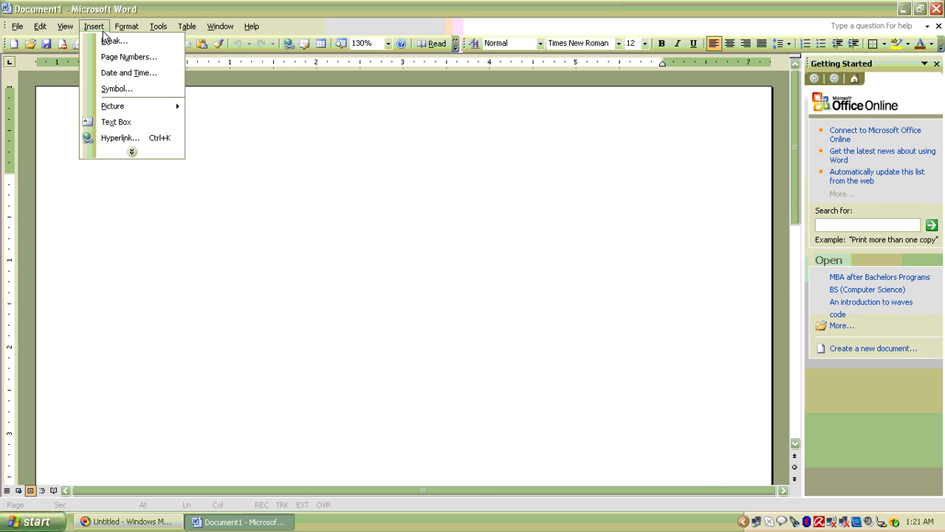
pyautogui.moveTo(112, 113)
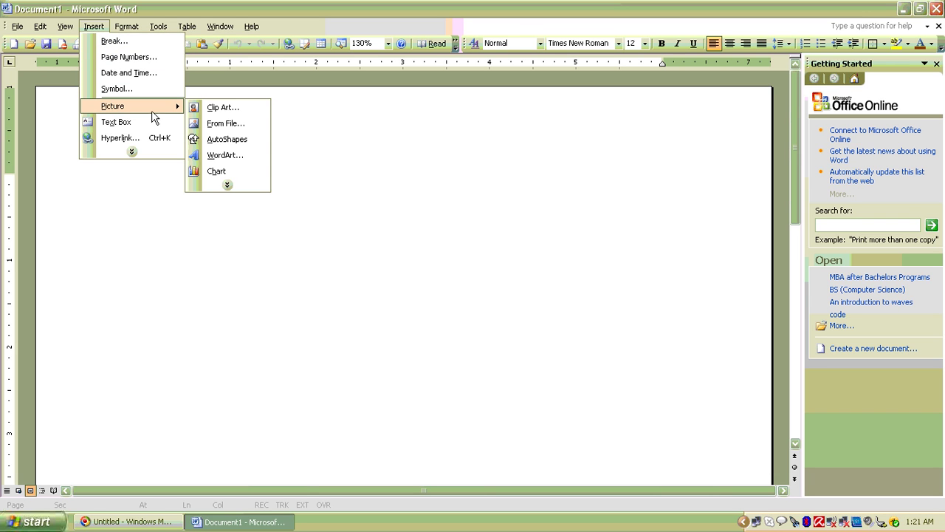
pyautogui.click(214, 108)
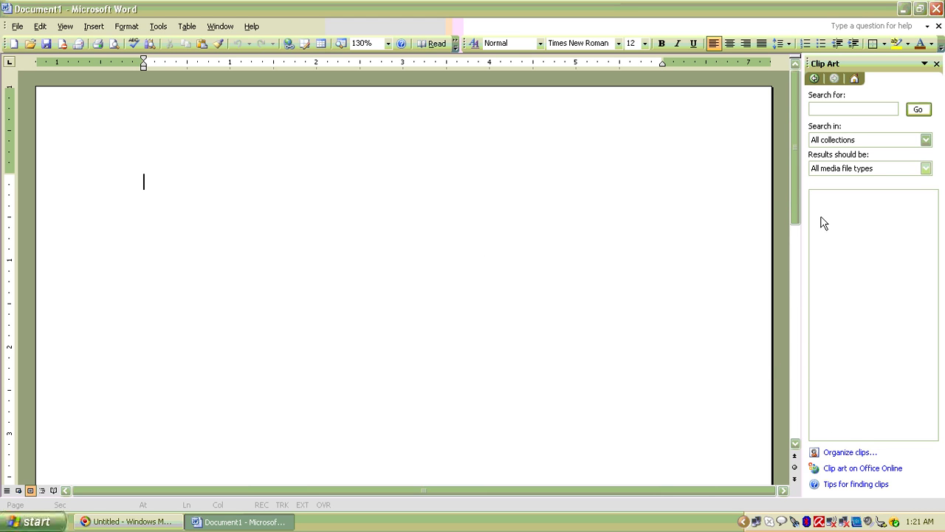
pyautogui.click(846, 453)
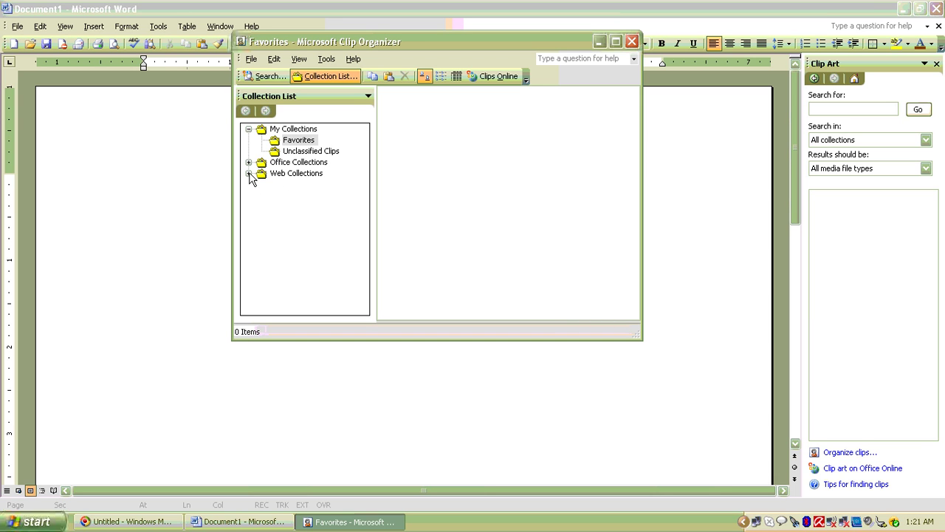
# Expand the Microsoft Office Online web collection in the Clip Organizer and display its Business clips.
pyautogui.click(249, 173)
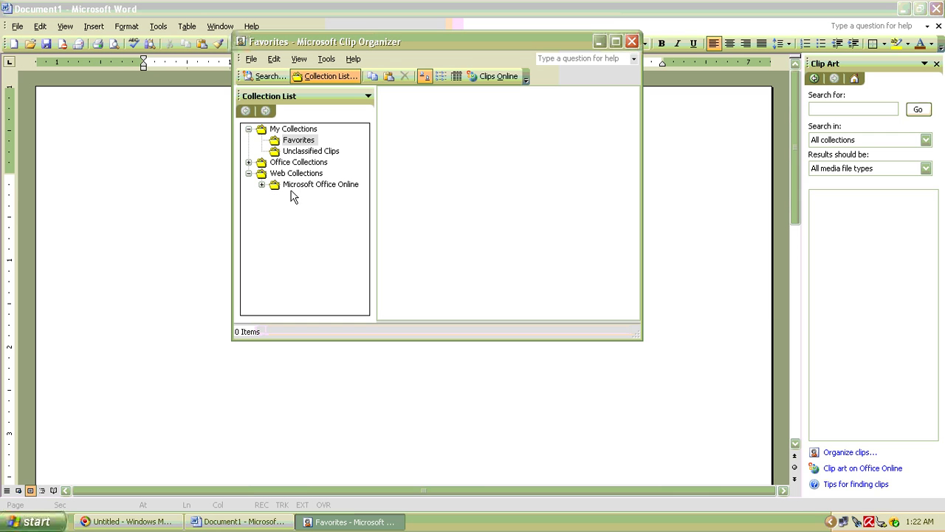
pyautogui.click(261, 185)
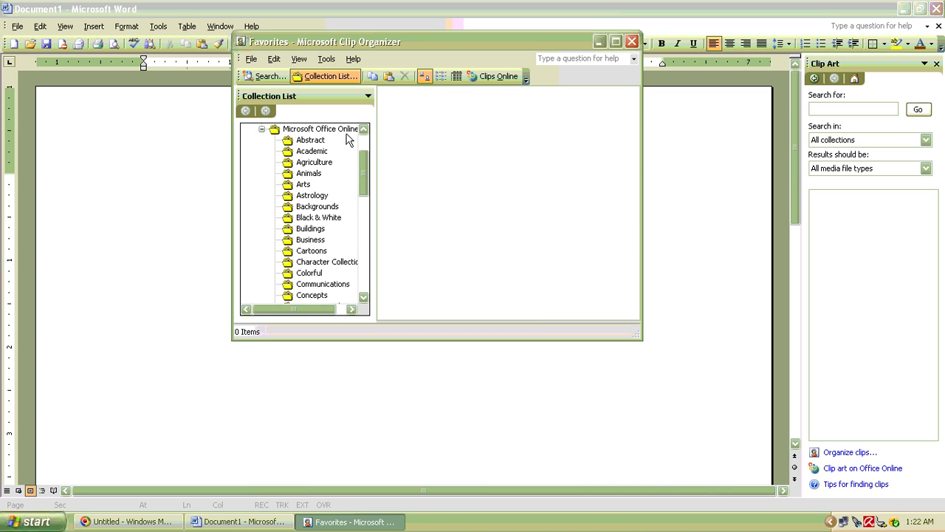
pyautogui.moveTo(364, 172); pyautogui.dragTo(364, 182)
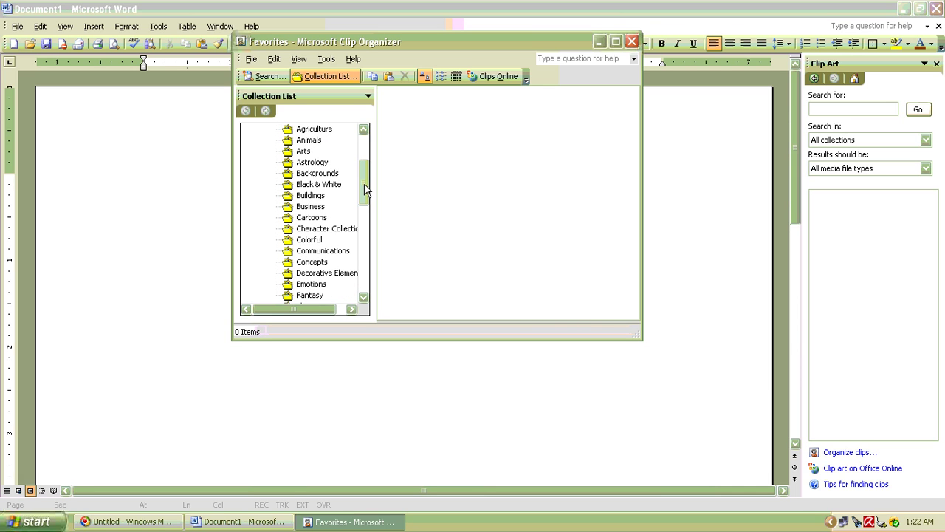
pyautogui.click(310, 207)
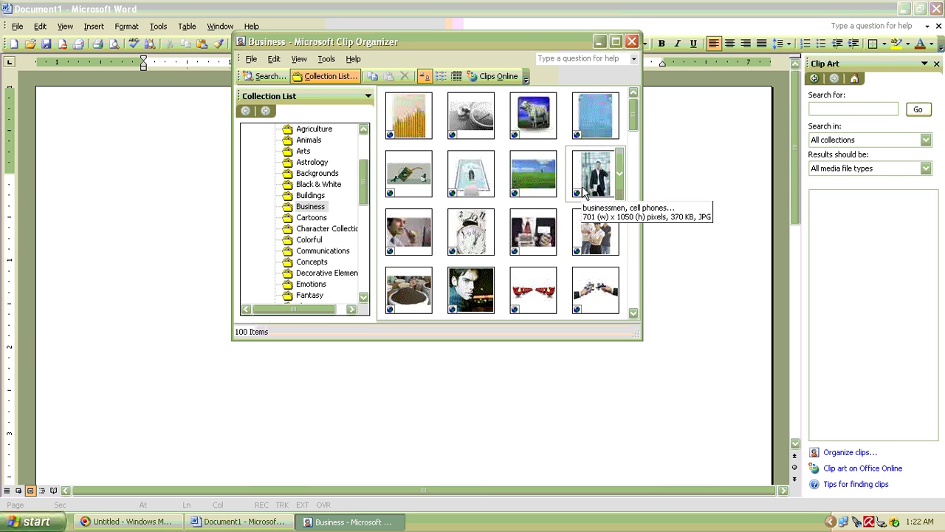
# Try to copy the clip of the standing businessman into the document and undo the paste.
pyautogui.click(618, 183)
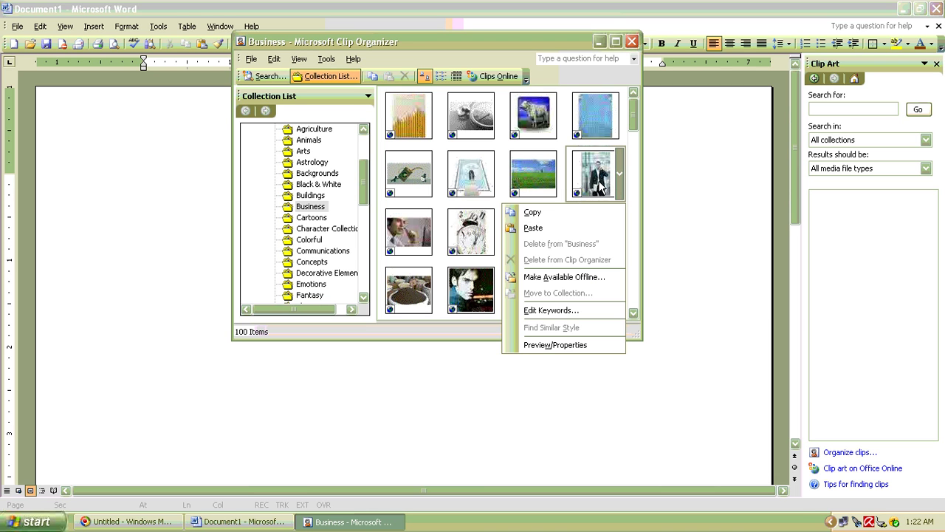
pyautogui.click(554, 212)
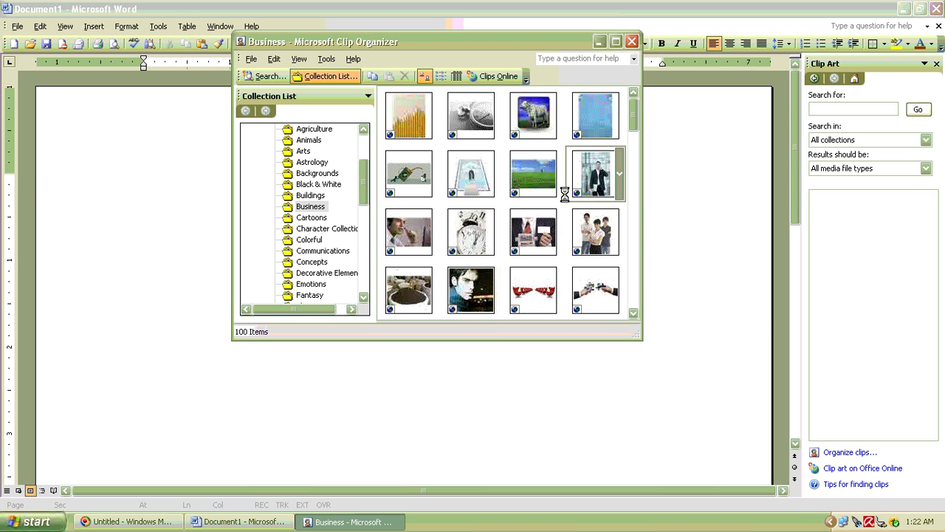
pyautogui.click(632, 43)
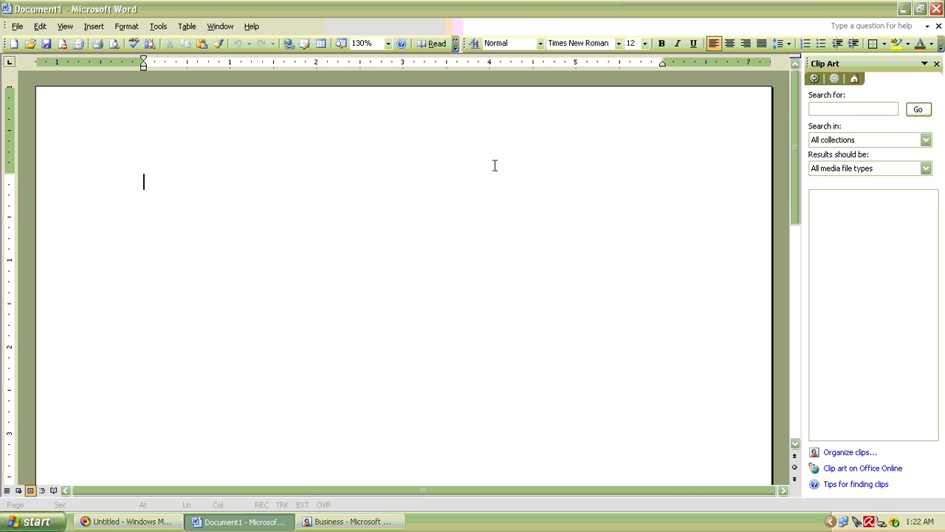
pyautogui.rightClick(437, 200)
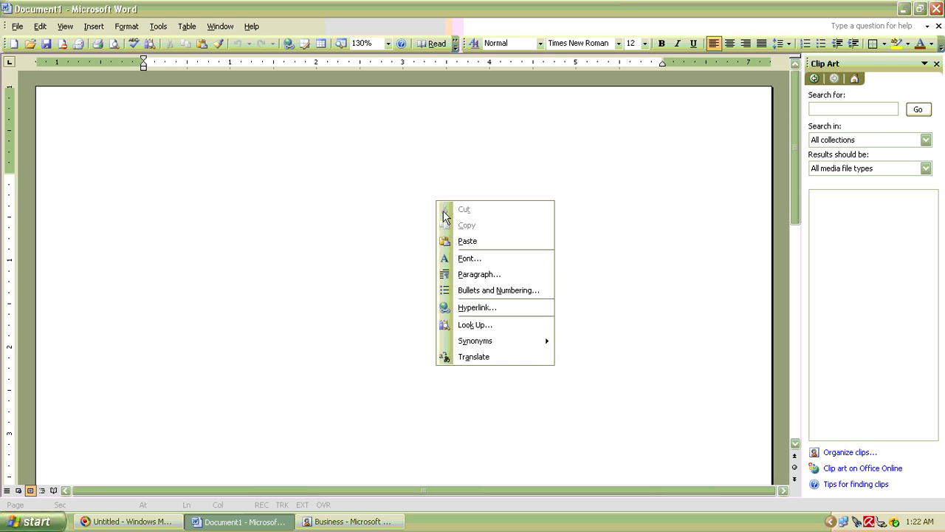
pyautogui.click(472, 243)
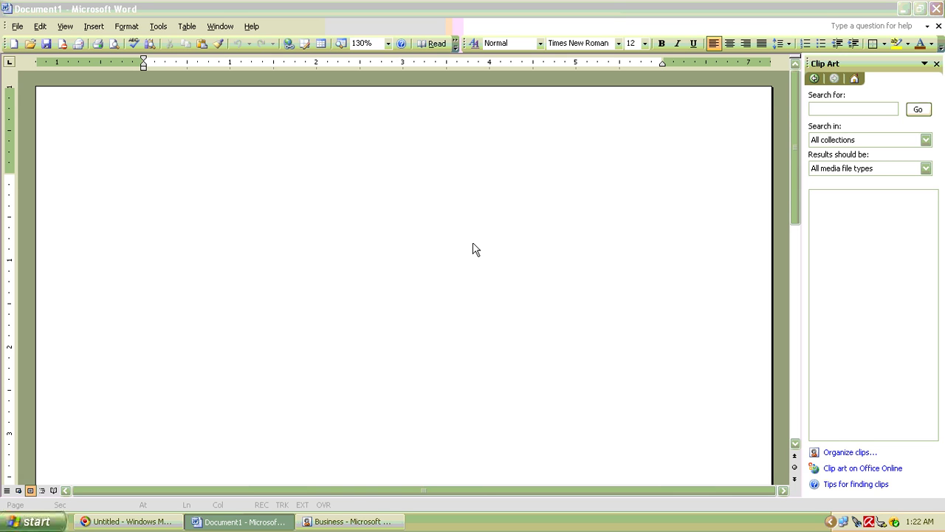
pyautogui.scroll(-2, 473, 246)
pyautogui.scroll(-1, 473, 249)
pyautogui.scroll(3, 470, 255)
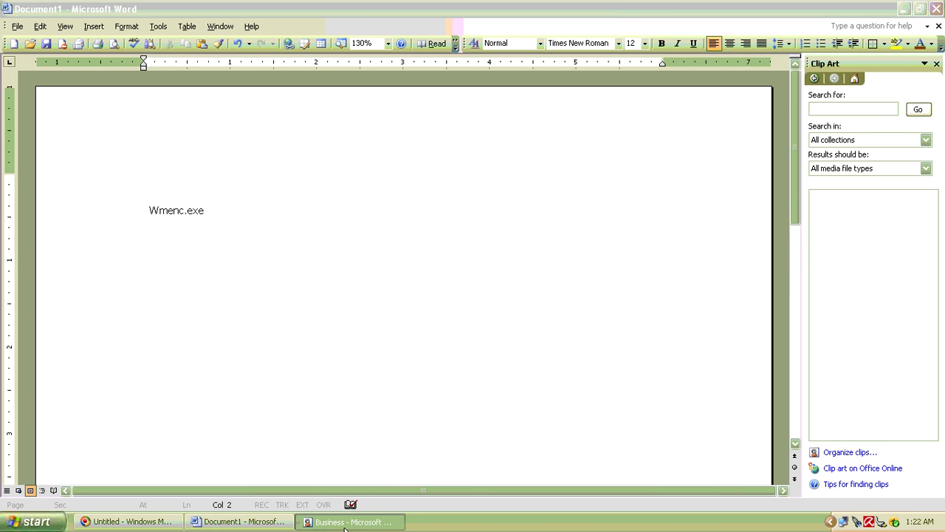
pyautogui.click(272, 203)
pyautogui.hotkey('ctrl', 'z')
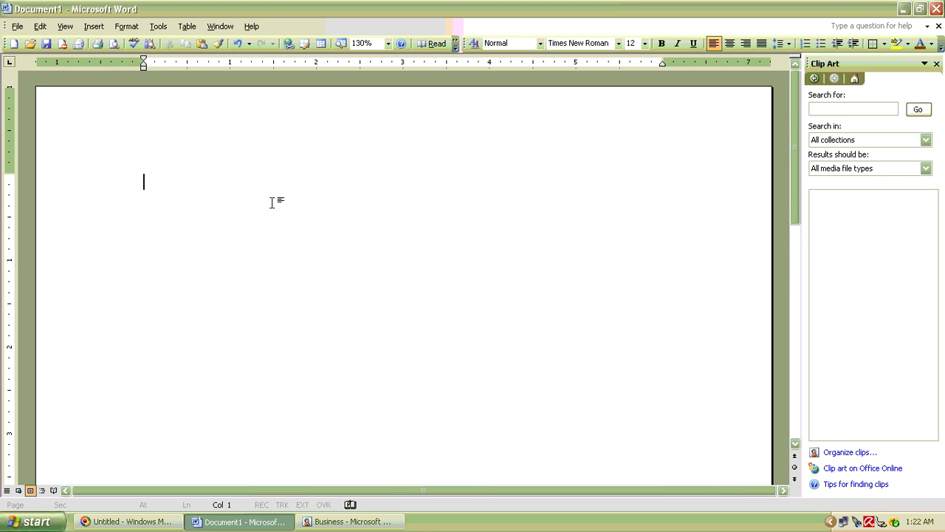
# Copy the Business clip of the man with a headset from the Clip Organizer and paste it into the Word document.
pyautogui.click(323, 522)
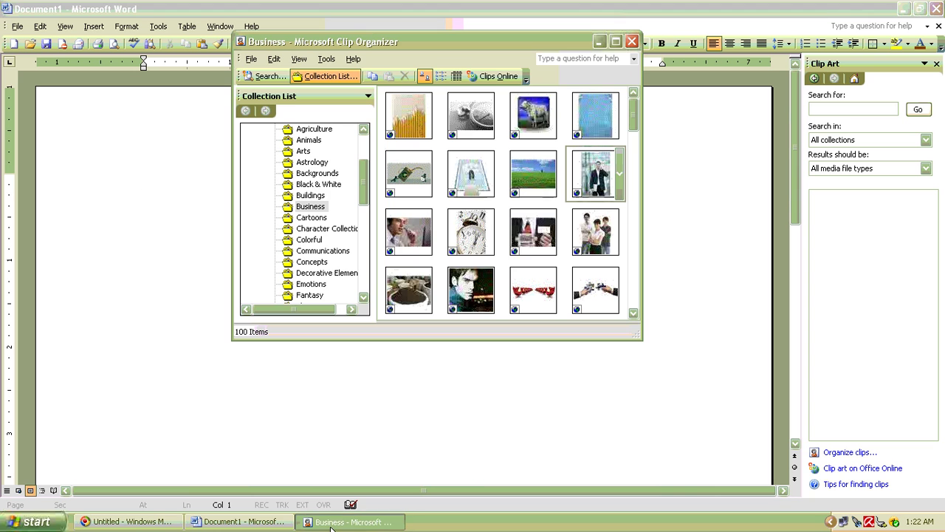
pyautogui.click(428, 240)
pyautogui.click(431, 235)
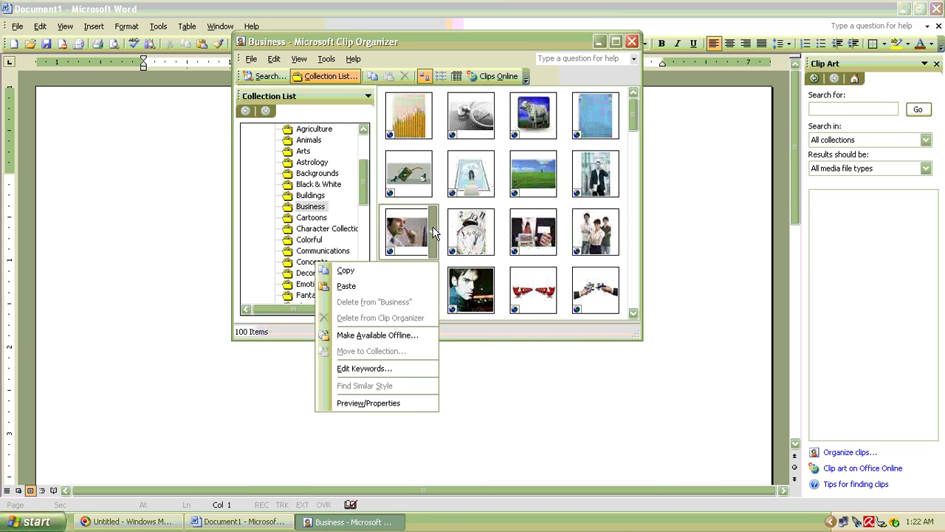
pyautogui.click(372, 275)
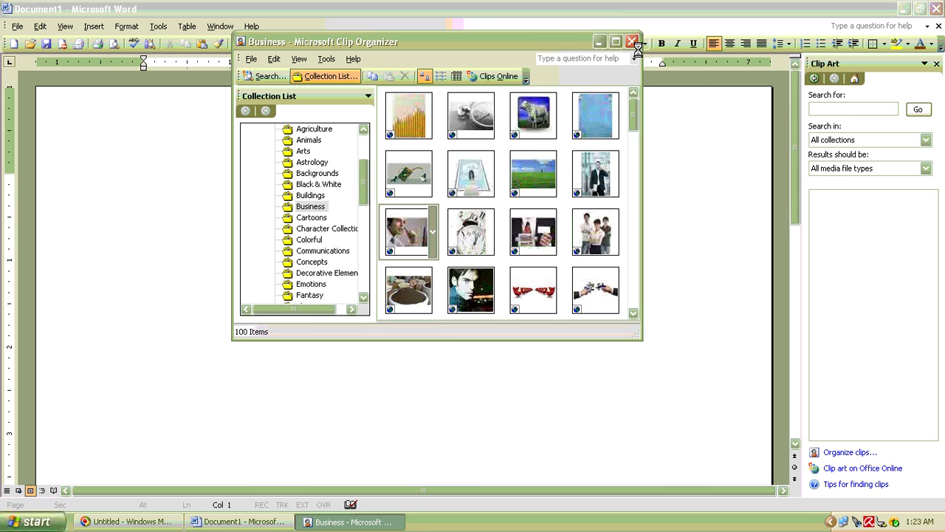
pyautogui.click(674, 173)
pyautogui.rightClick(508, 203)
pyautogui.click(535, 244)
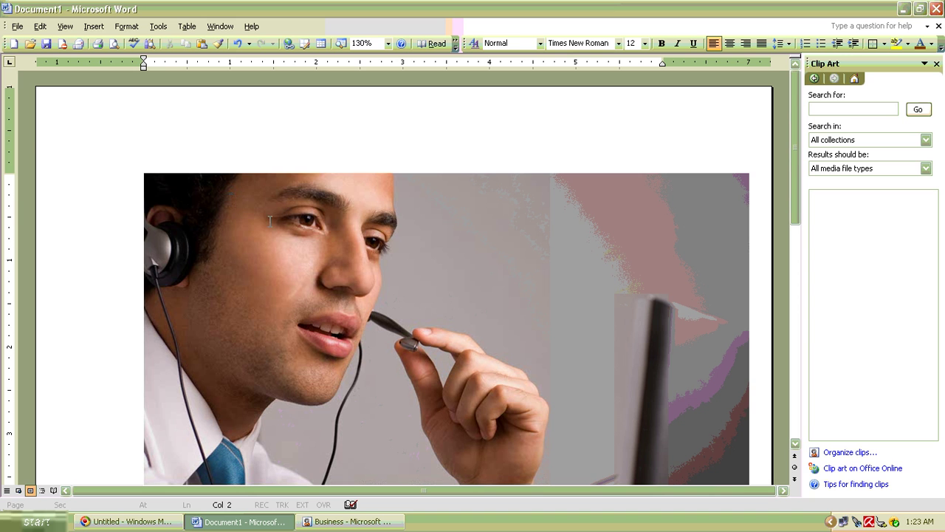
# Examine the pasted headset picture's placement on the page in Print Preview and return to editing.
pyautogui.scroll(-4, 273, 225)
pyautogui.scroll(5, 384, 222)
pyautogui.scroll(-4, 430, 197)
pyautogui.scroll(4, 431, 196)
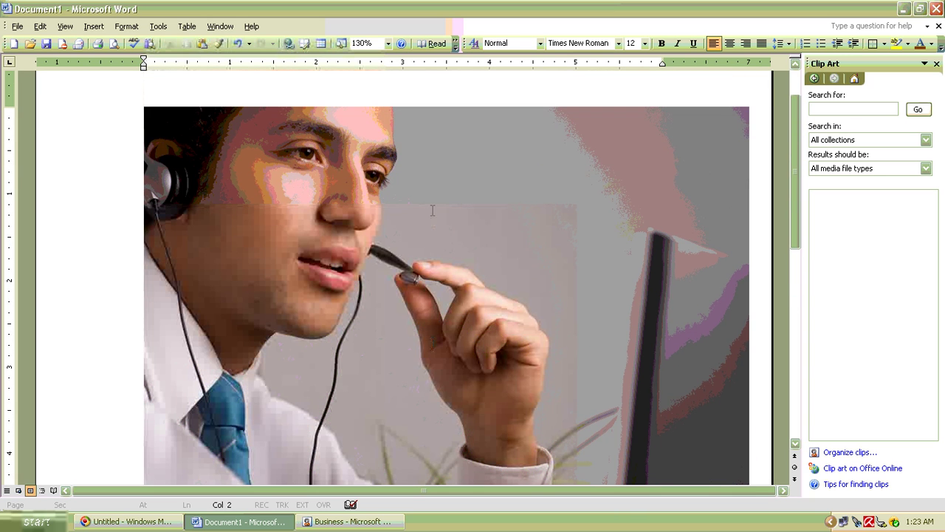
pyautogui.click(114, 45)
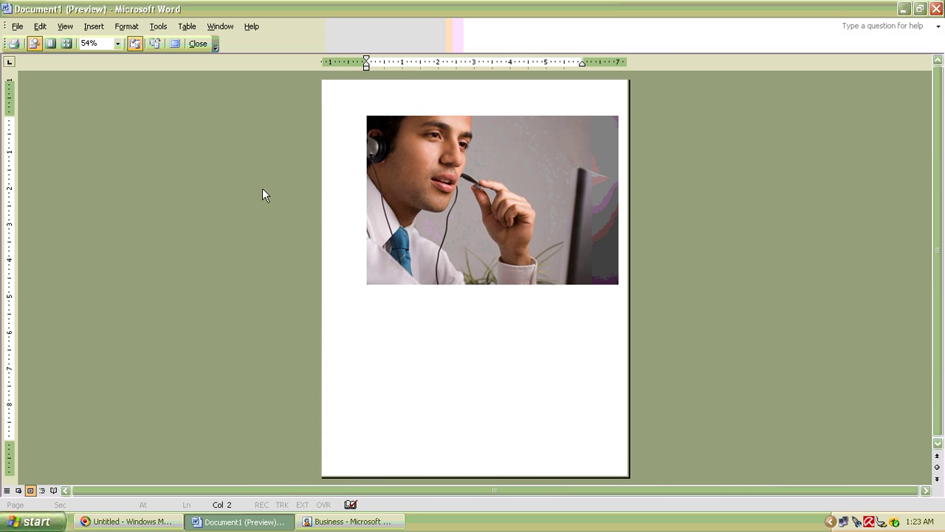
pyautogui.click(190, 44)
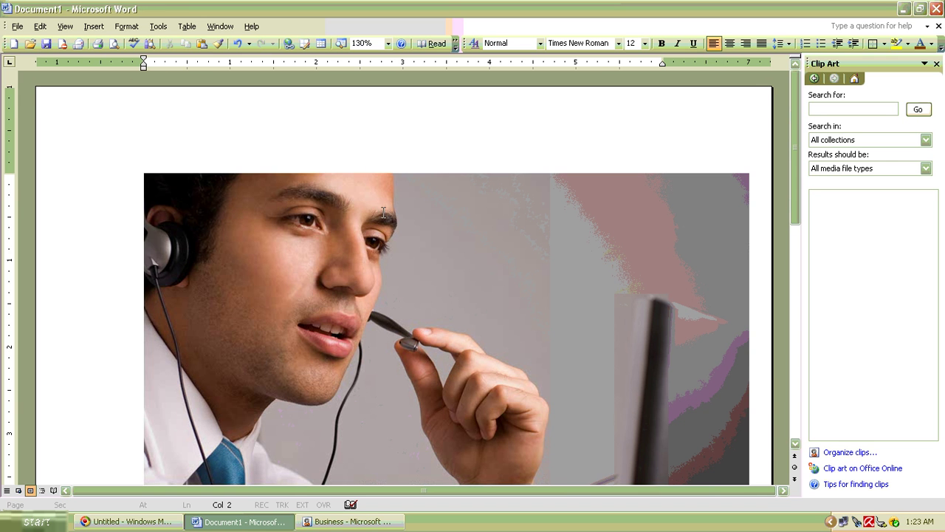
# Set the headset picture's wrapping style to Square in its format settings.
pyautogui.scroll(-5, 365, 174)
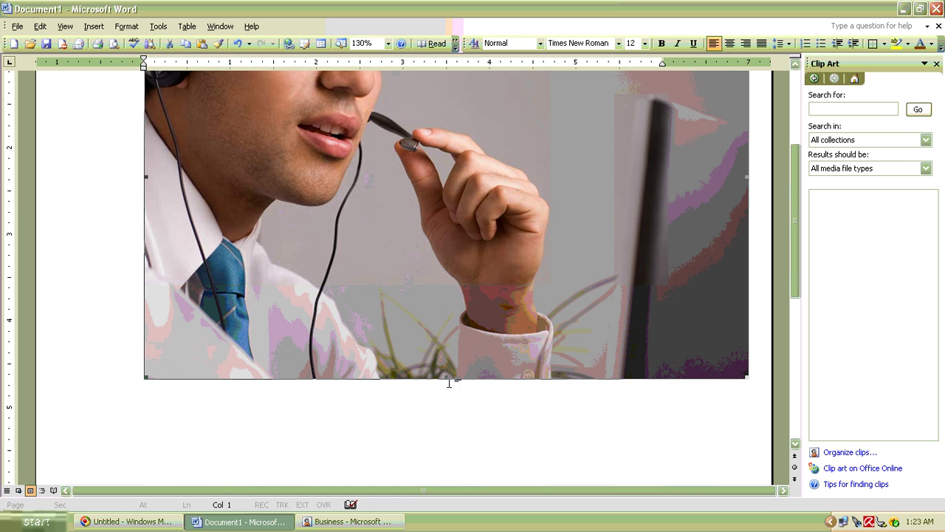
pyautogui.scroll(2, 334, 305)
pyautogui.scroll(1, 334, 306)
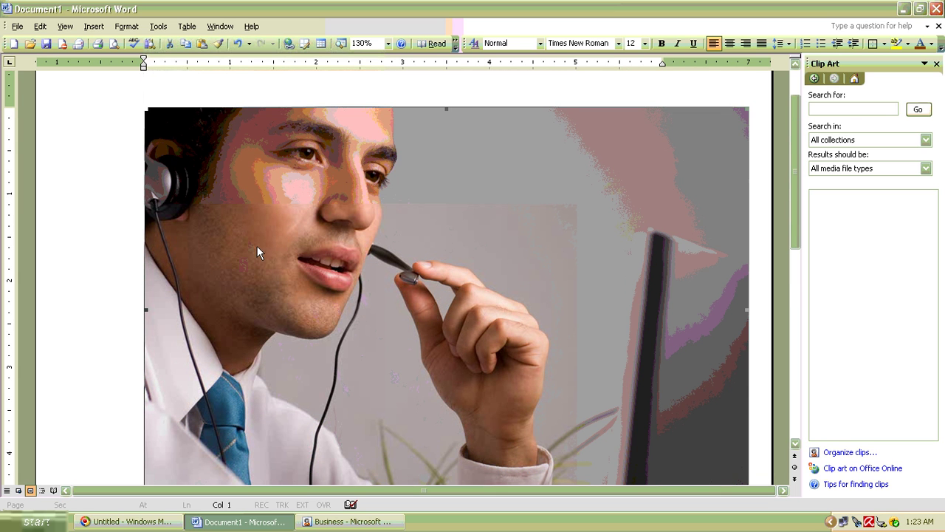
pyautogui.rightClick(397, 243)
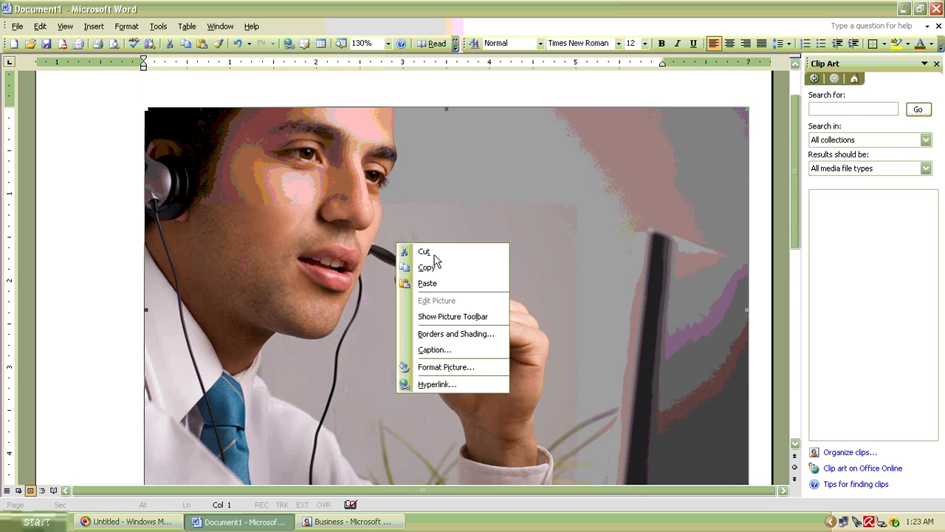
pyautogui.click(440, 368)
pyautogui.click(456, 146)
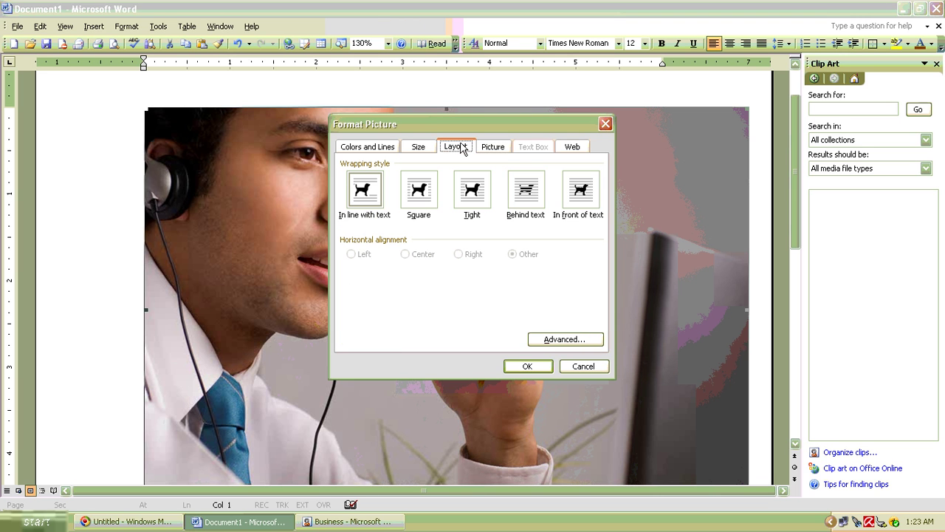
pyautogui.click(418, 193)
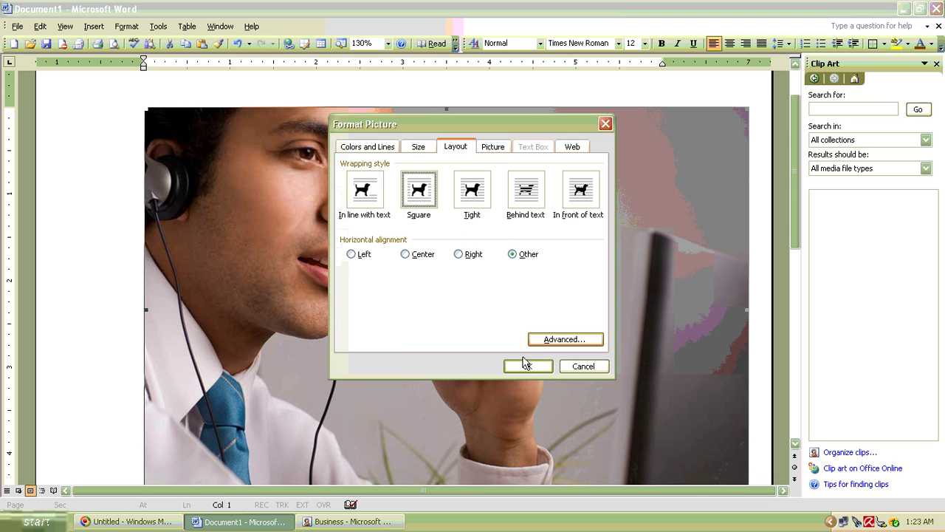
pyautogui.click(527, 366)
# Move the headset picture up and left into the page margin and stretch it vertically to about 7 inches tall.
pyautogui.moveTo(445, 254); pyautogui.dragTo(392, 244)
pyautogui.scroll(2, 392, 244)
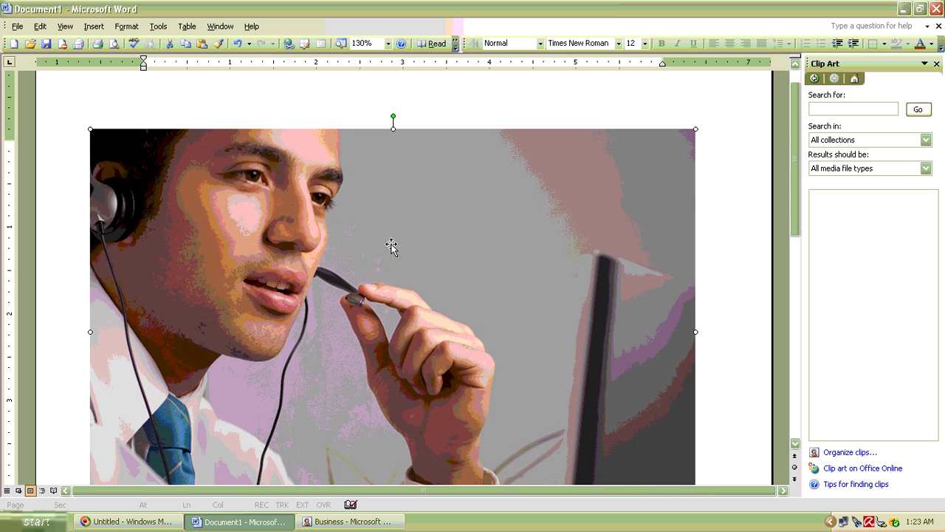
pyautogui.moveTo(392, 158); pyautogui.dragTo(395, 110)
pyautogui.scroll(-2, 397, 226)
pyautogui.scroll(-8, 397, 226)
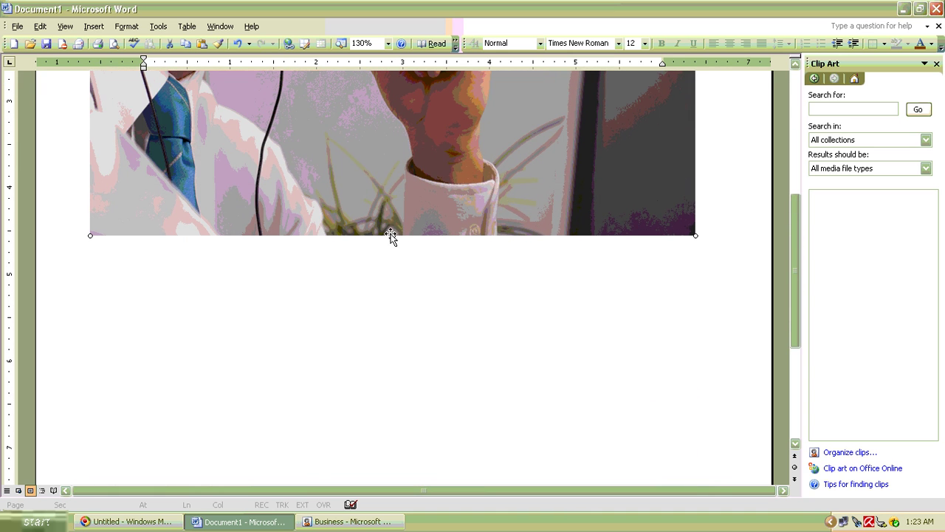
pyautogui.moveTo(396, 235); pyautogui.dragTo(385, 394)
# Check the enlarged picture's fit on the whole page in Print Preview and return to the top of the document.
pyautogui.scroll(10, 494, 261)
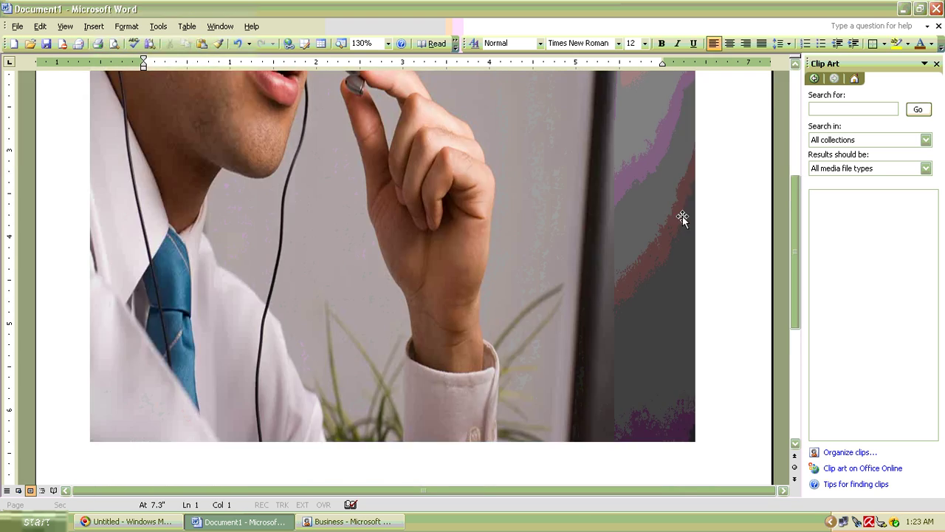
pyautogui.click(119, 46)
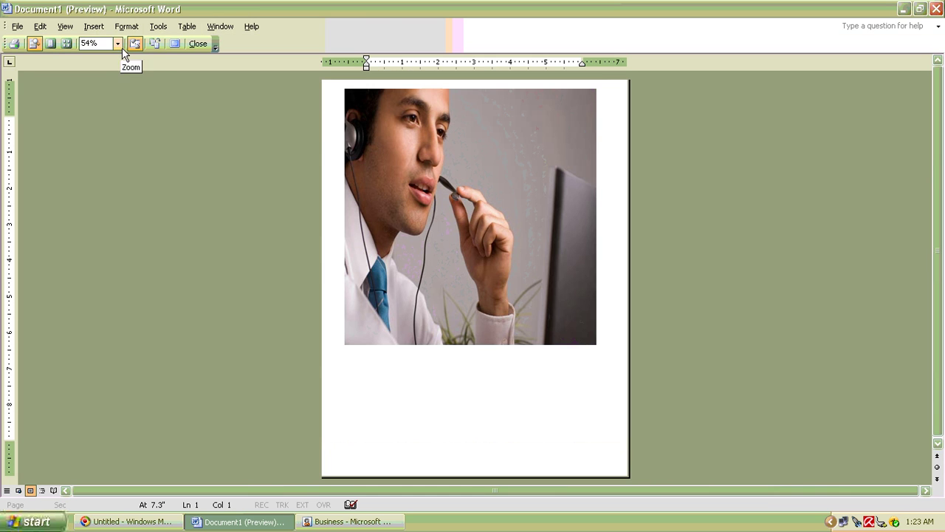
pyautogui.click(198, 44)
pyautogui.scroll(10, 568, 81)
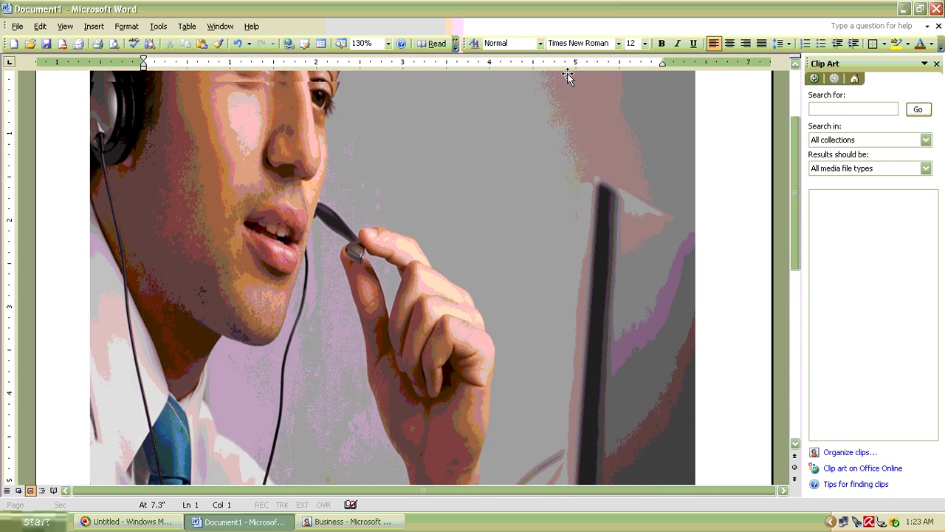
pyautogui.scroll(1, 569, 73)
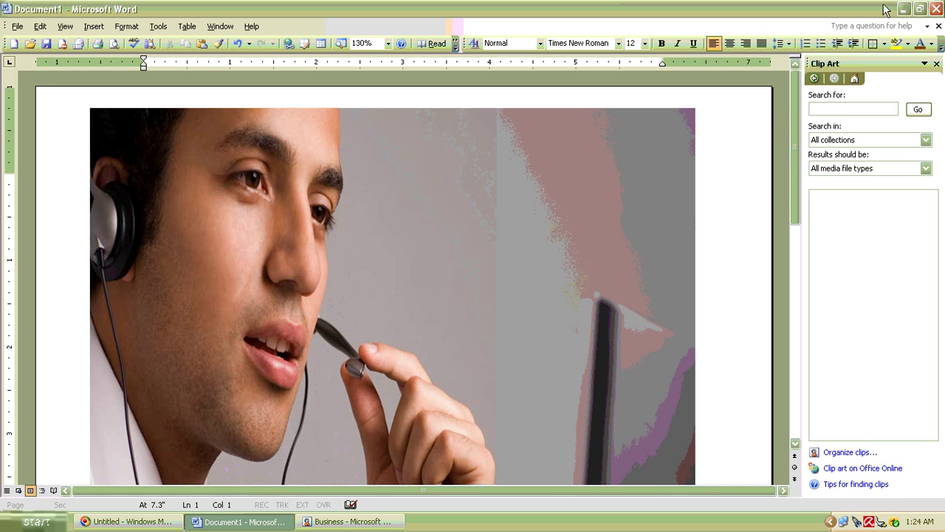
# Close Word without saving the changes to Document1.
pyautogui.click(934, 9)
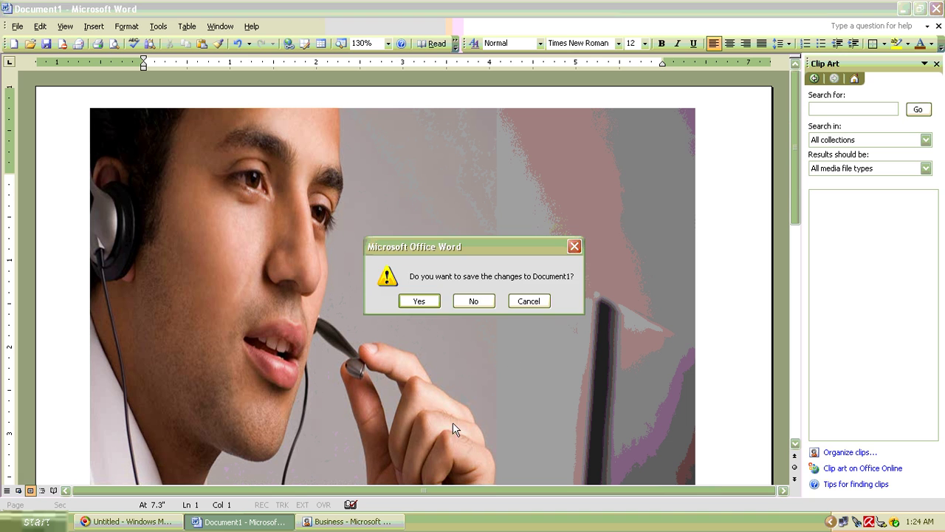
pyautogui.click(491, 306)
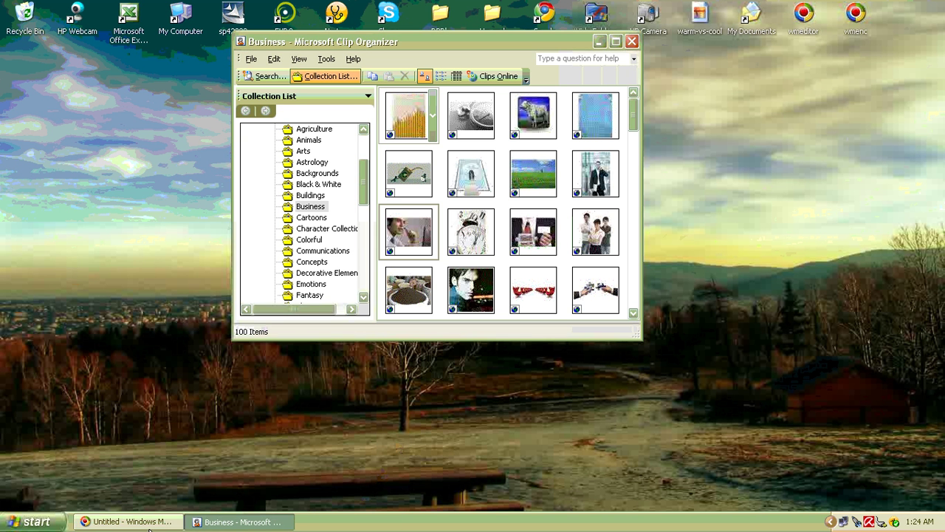